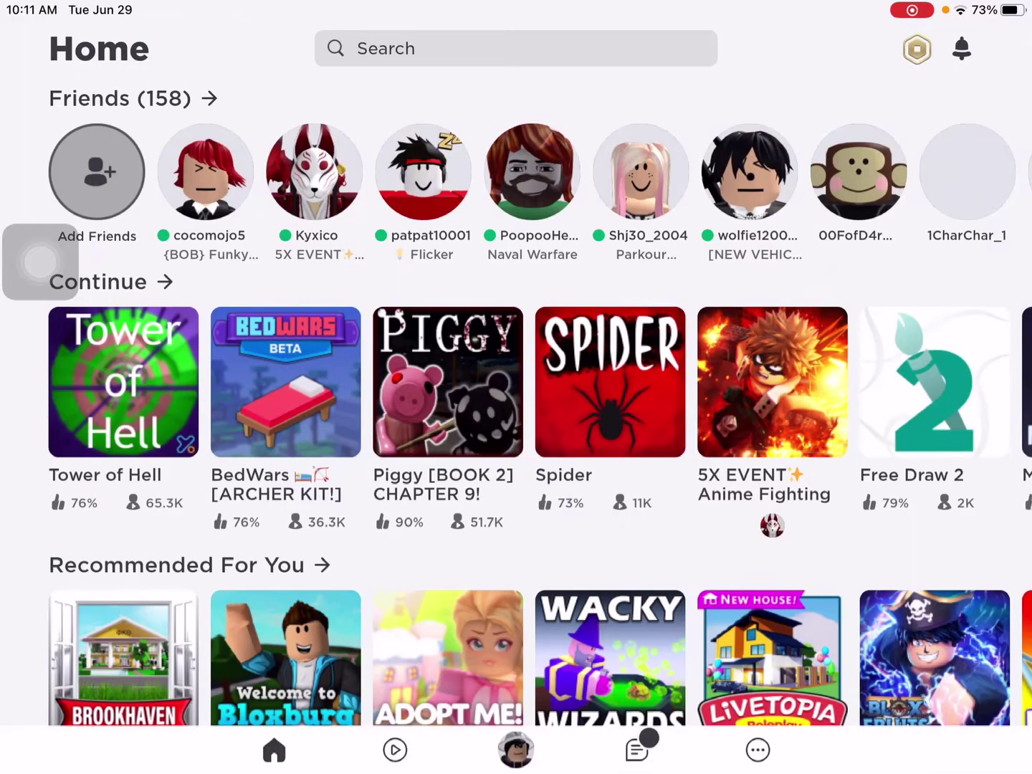
pyautogui.click(758, 750)
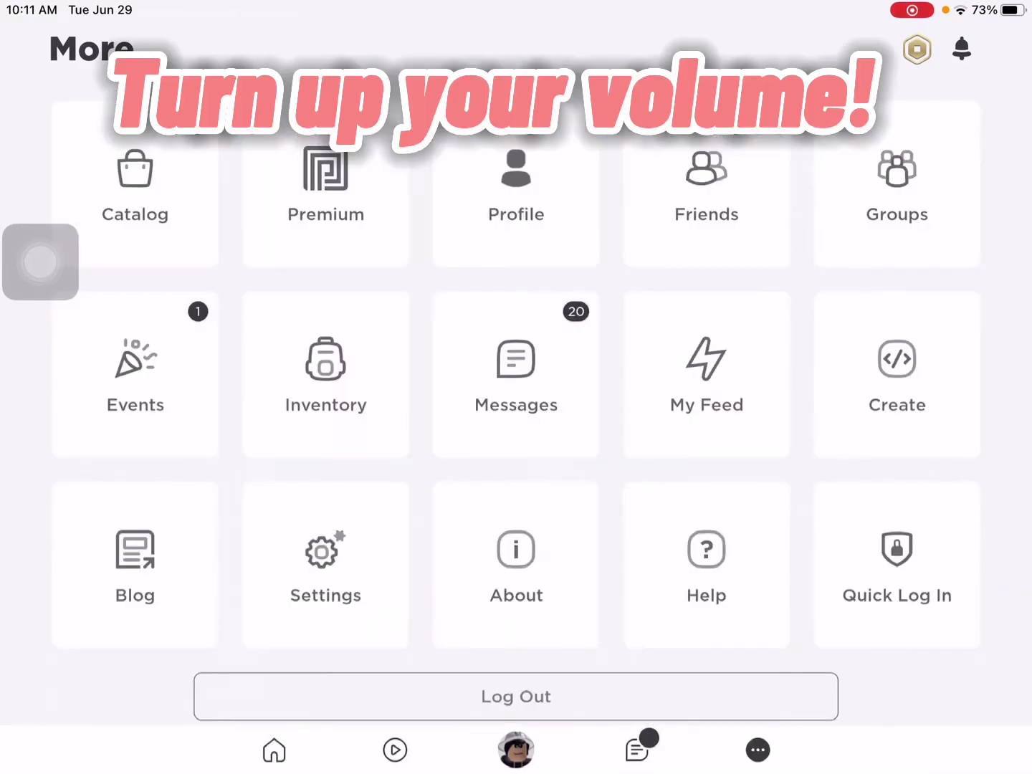
pyautogui.click(516, 187)
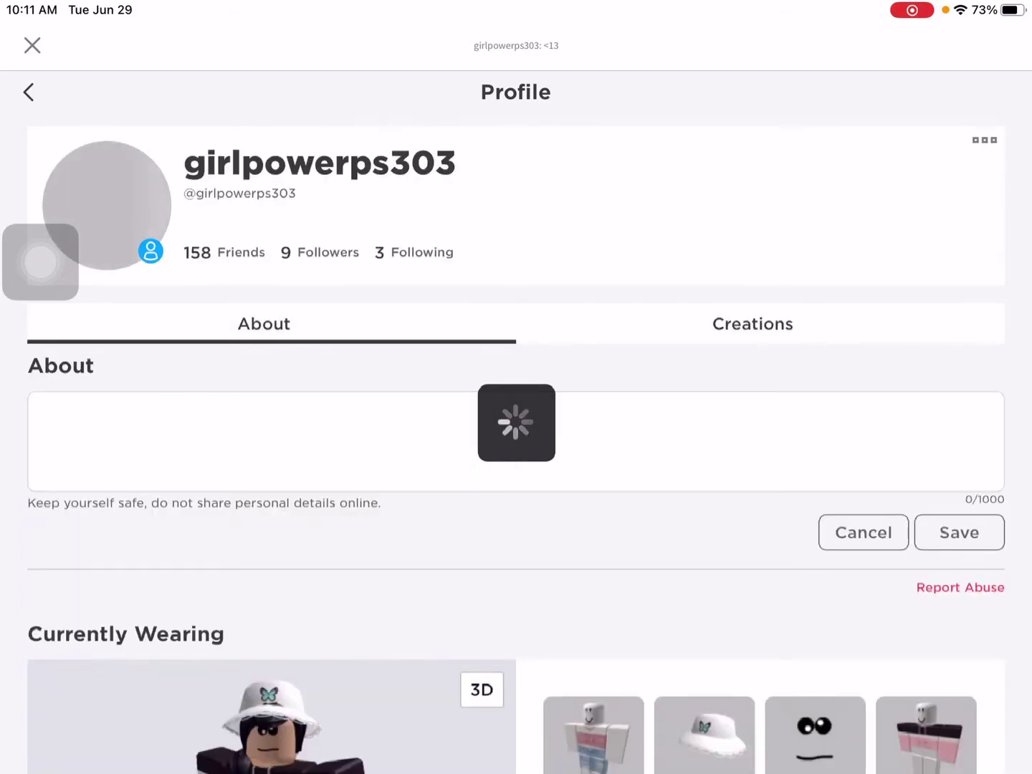
pyautogui.scroll(-10, 516, 444)
pyautogui.scroll(-15, 516, 445)
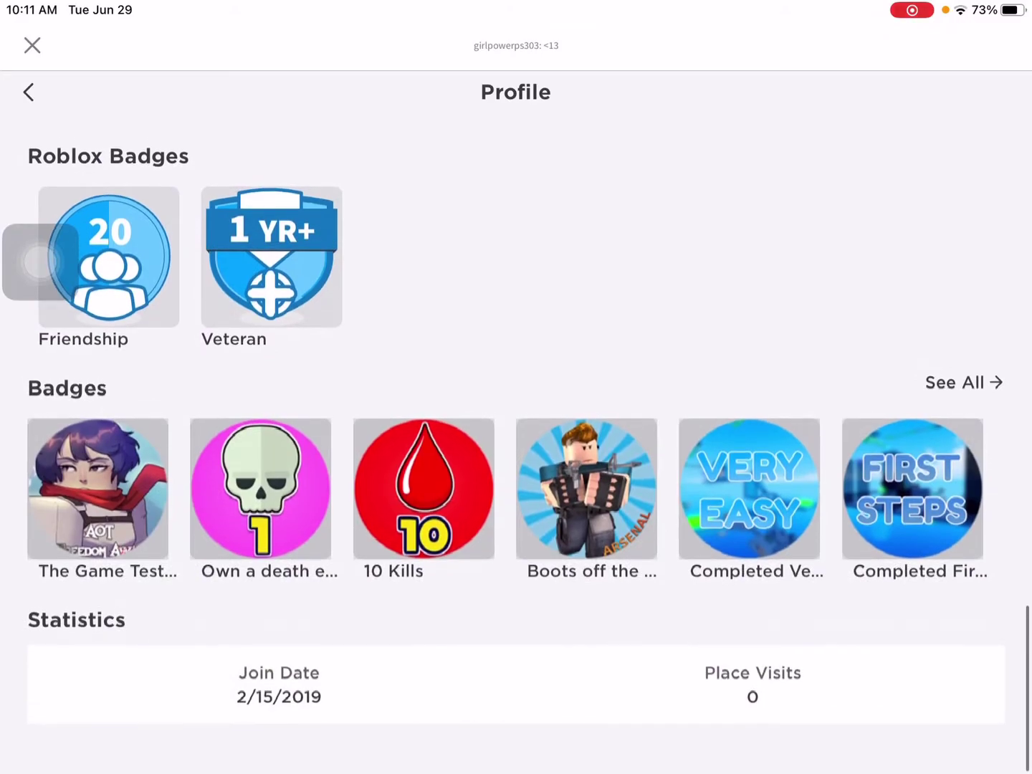
pyautogui.scroll(20, 516, 444)
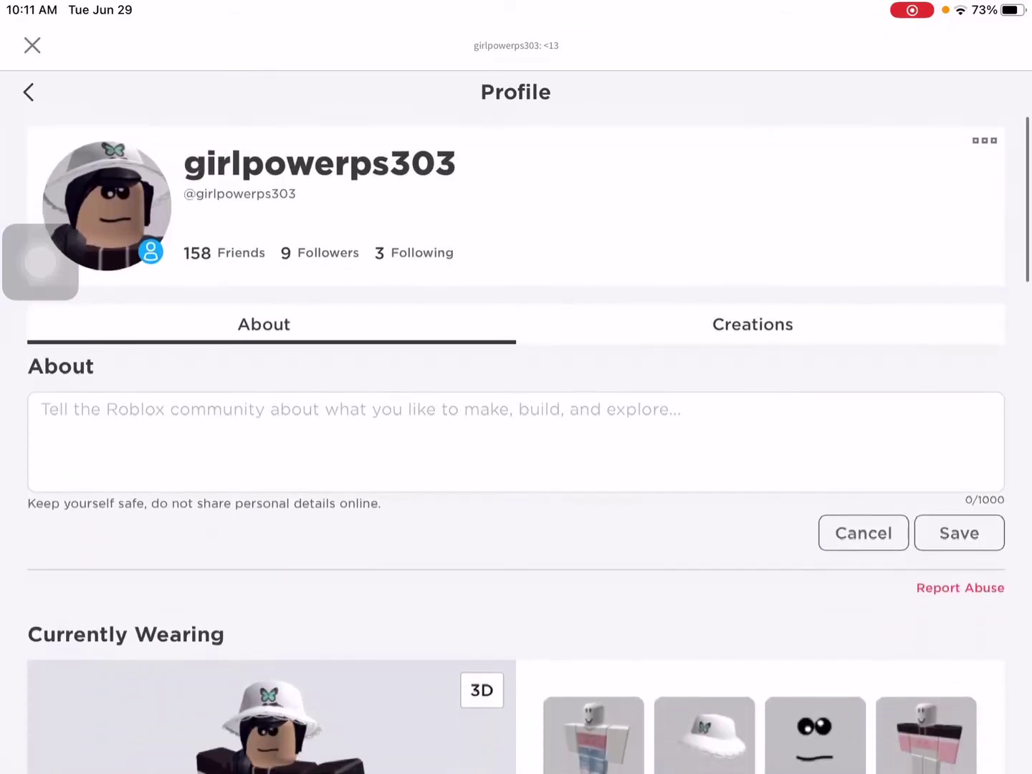
pyautogui.click(983, 140)
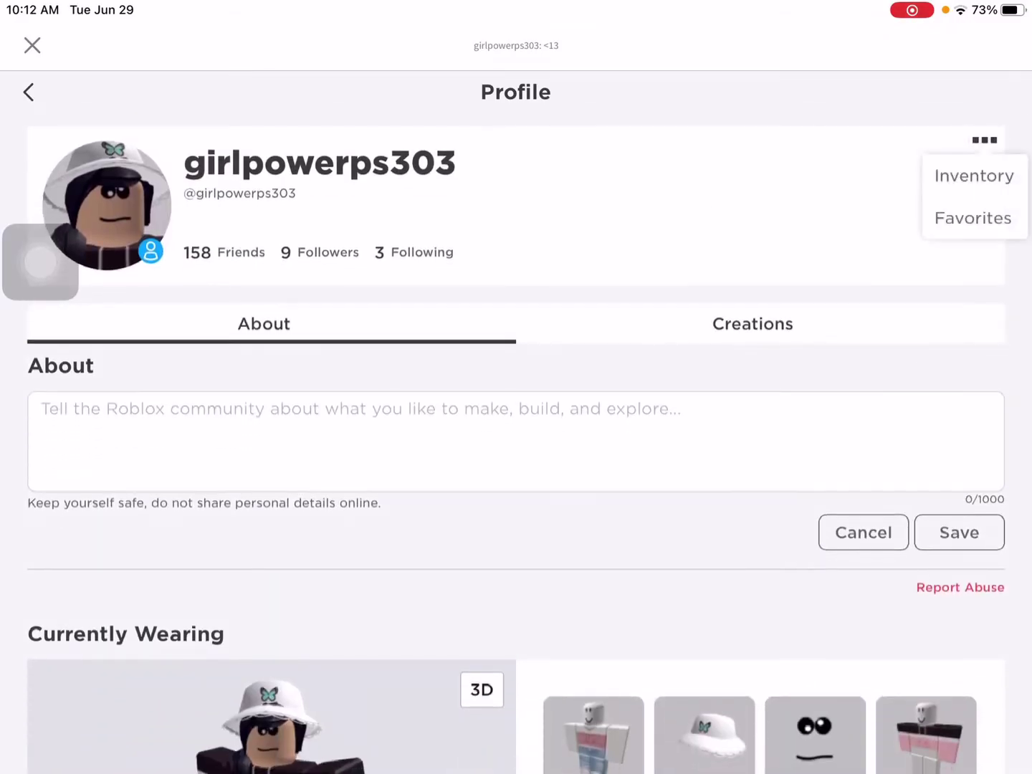
pyautogui.click(752, 323)
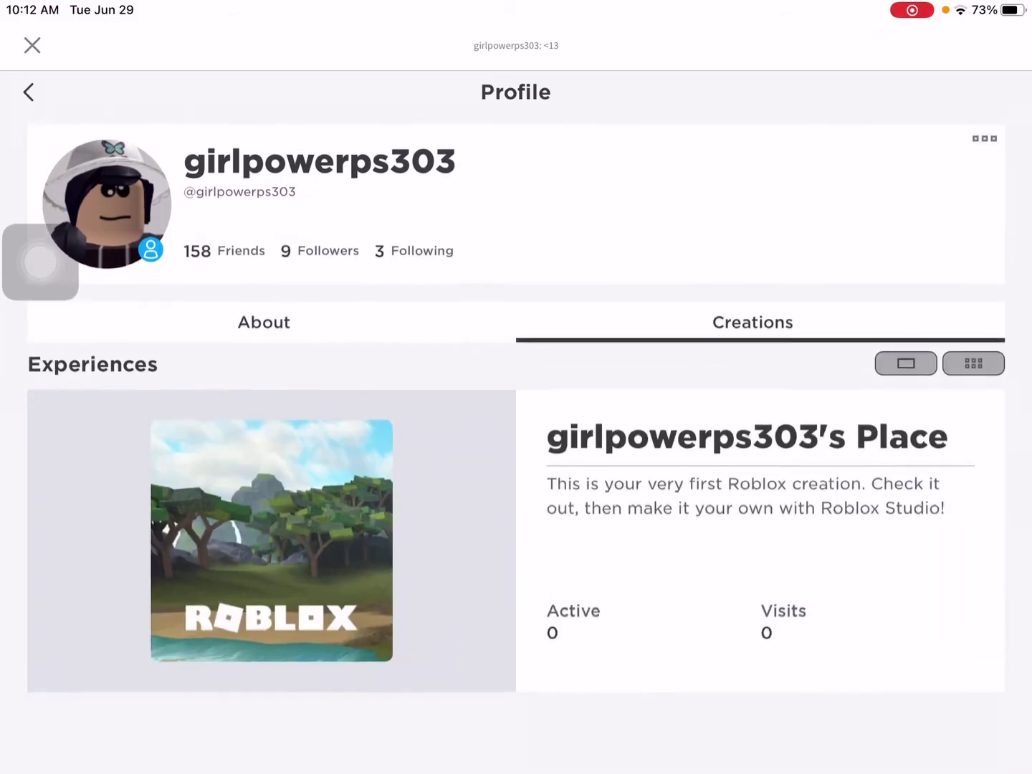
pyautogui.click(264, 323)
pyautogui.scroll(-10, 516, 444)
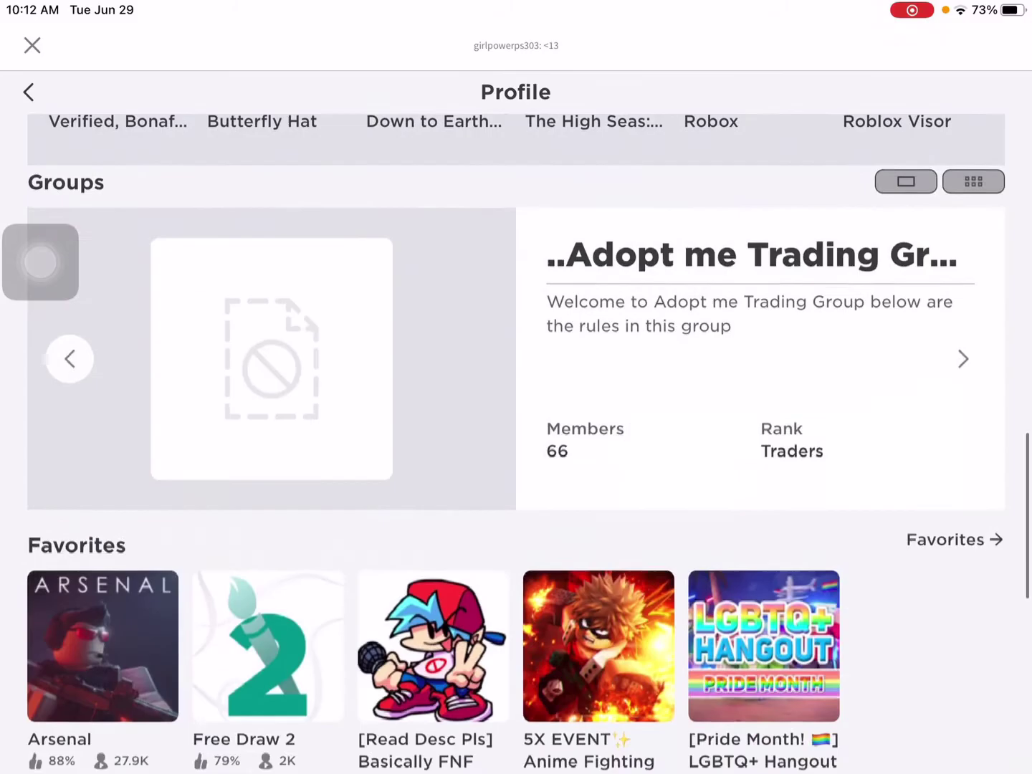
pyautogui.scroll(-7, 516, 445)
pyautogui.scroll(12, 516, 444)
# Step: Close the profile and review the Account Info page in Settings
pyautogui.click(32, 45)
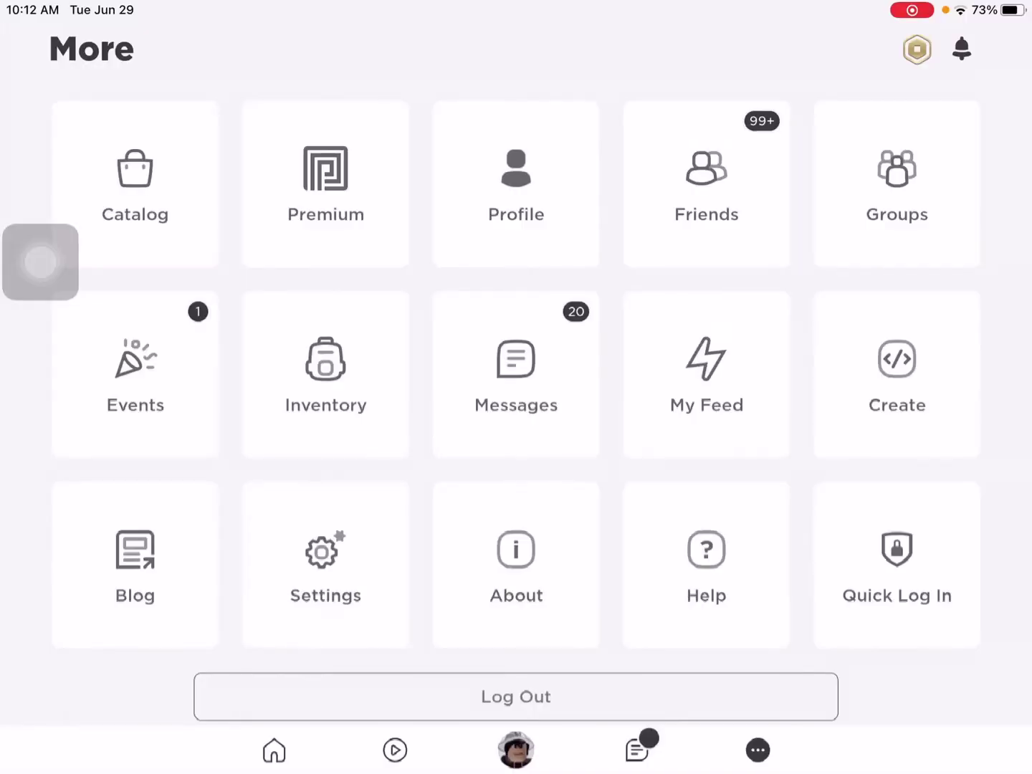
pyautogui.click(326, 566)
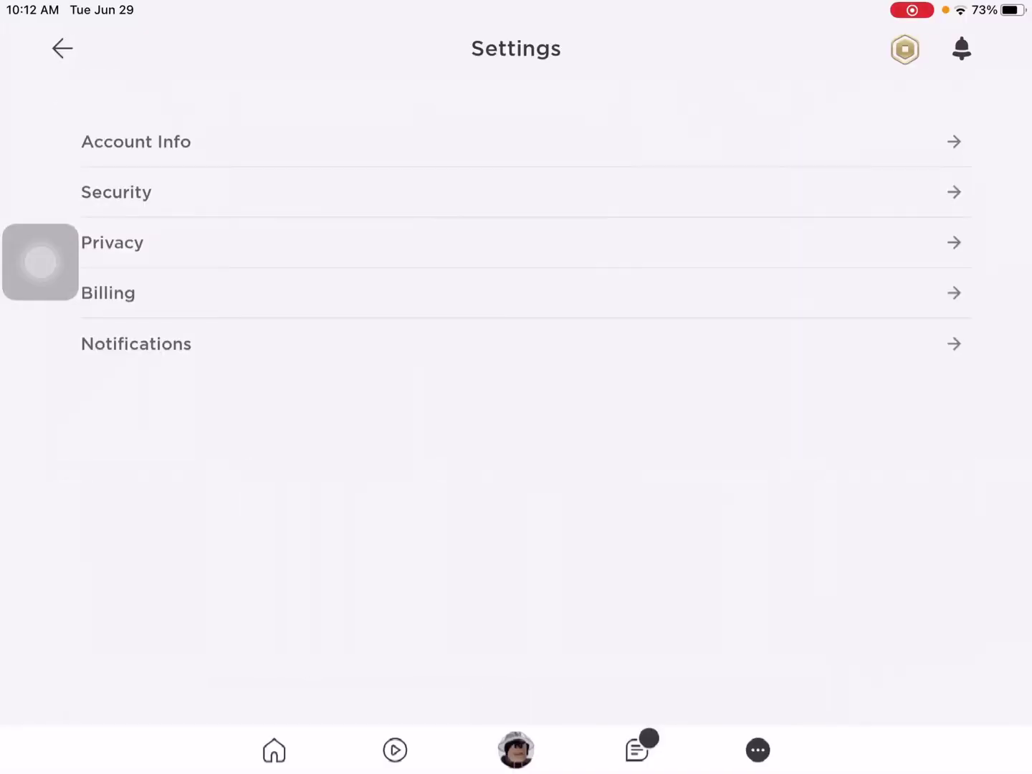
pyautogui.click(136, 142)
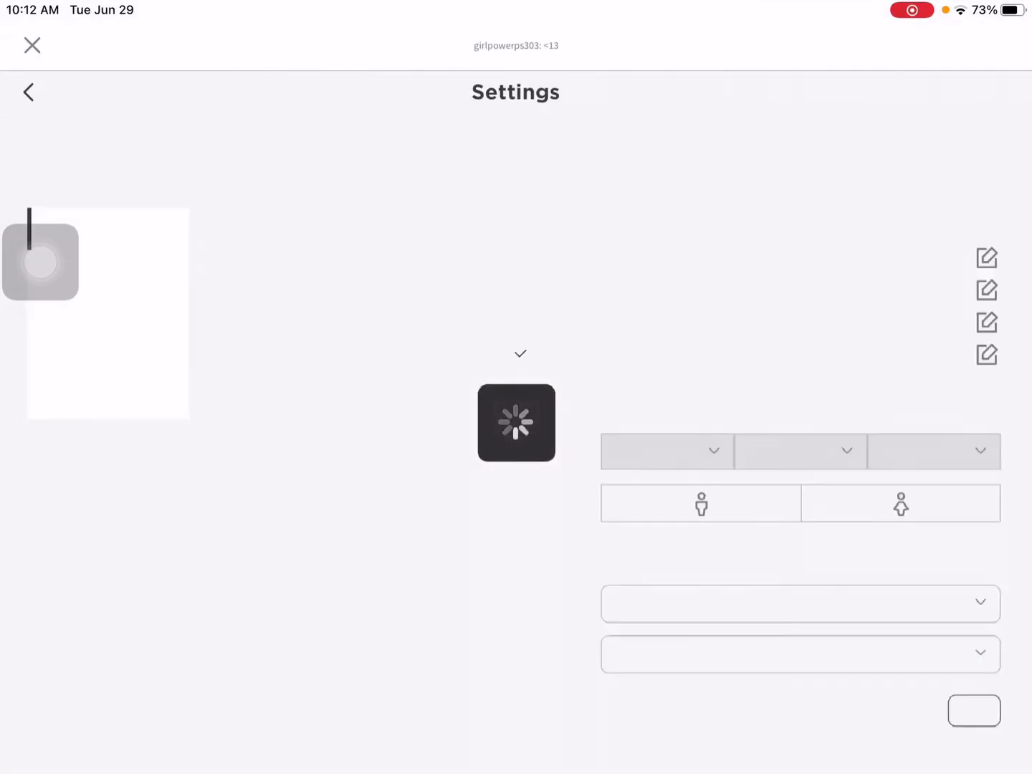
pyautogui.scroll(-3, 501, 430)
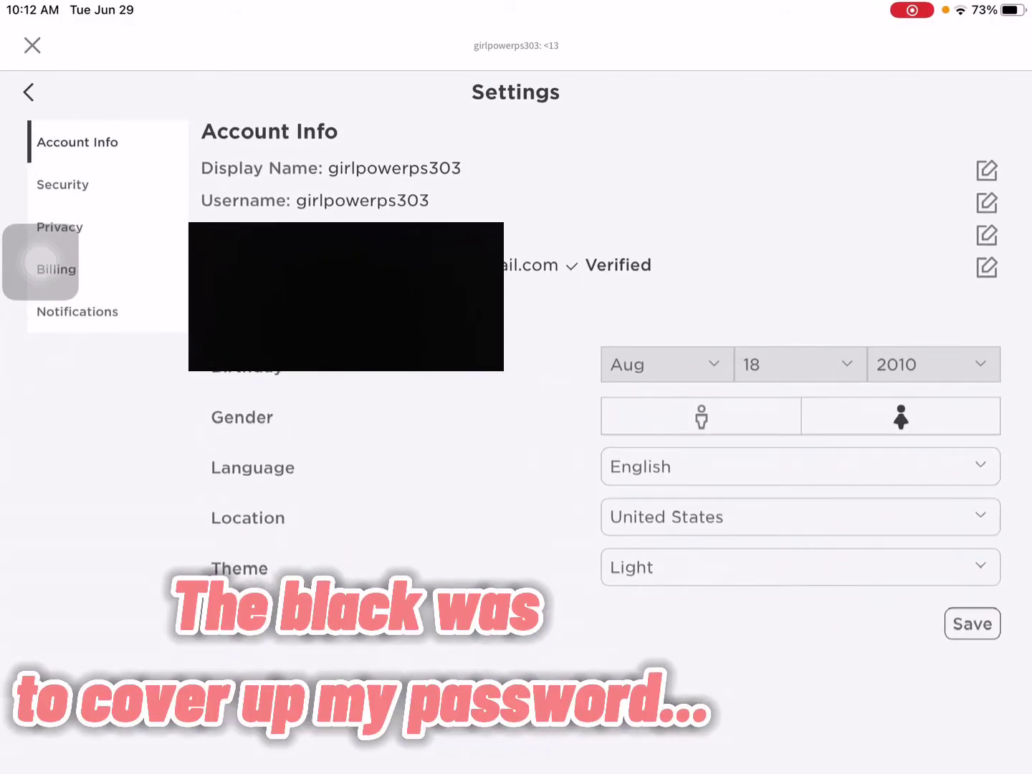
pyautogui.scroll(3, 502, 429)
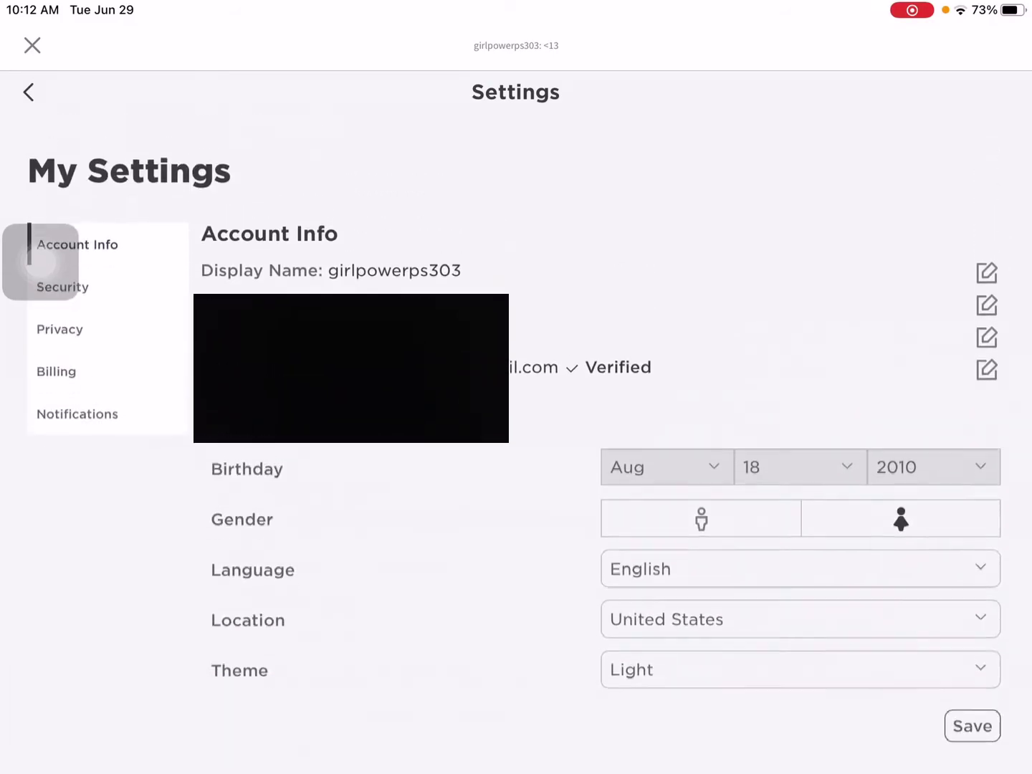
pyautogui.click(28, 91)
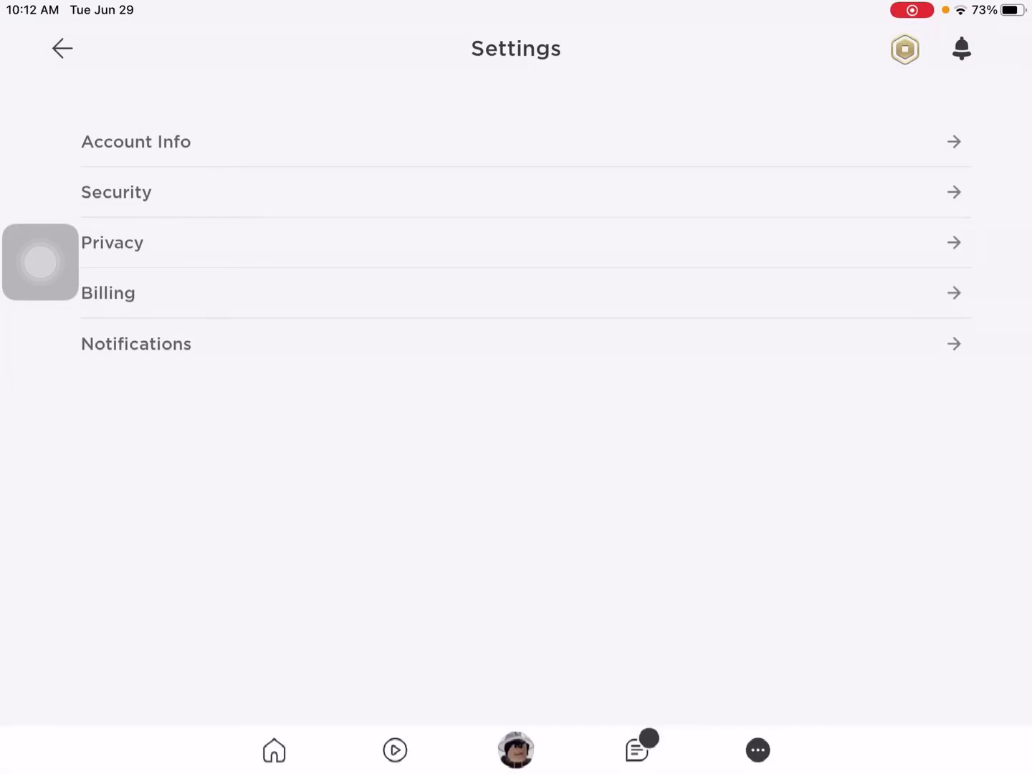
# Step: Return to the app sections page and browse the Create section
pyautogui.click(62, 48)
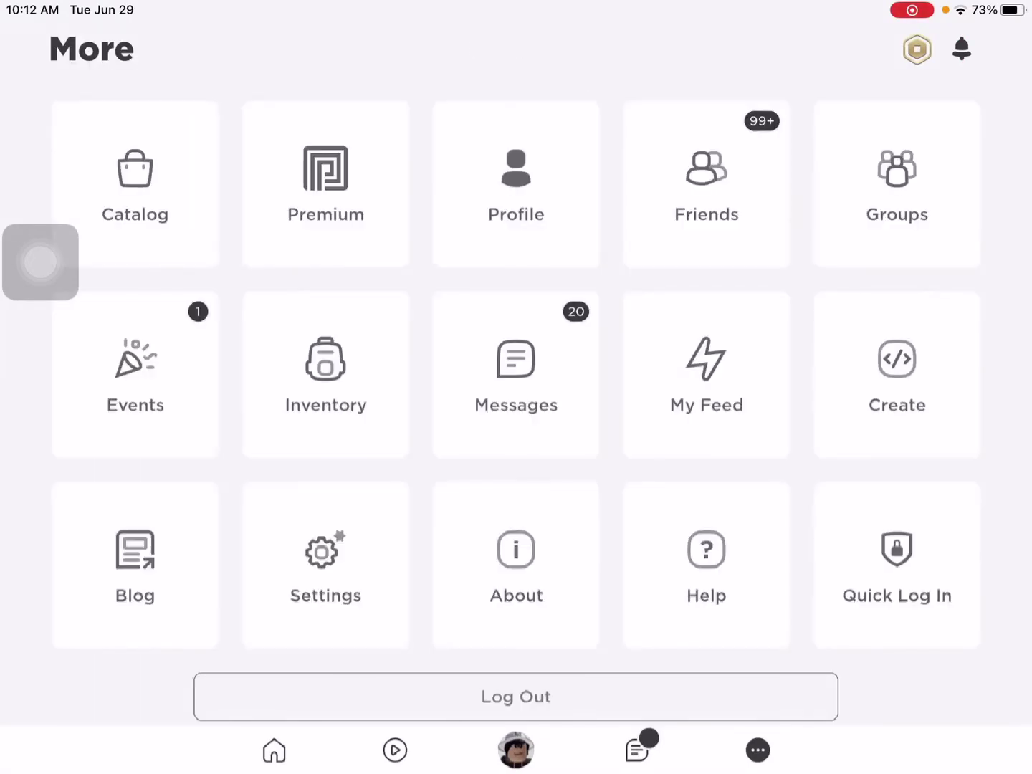
pyautogui.scroll(-2, 516, 413)
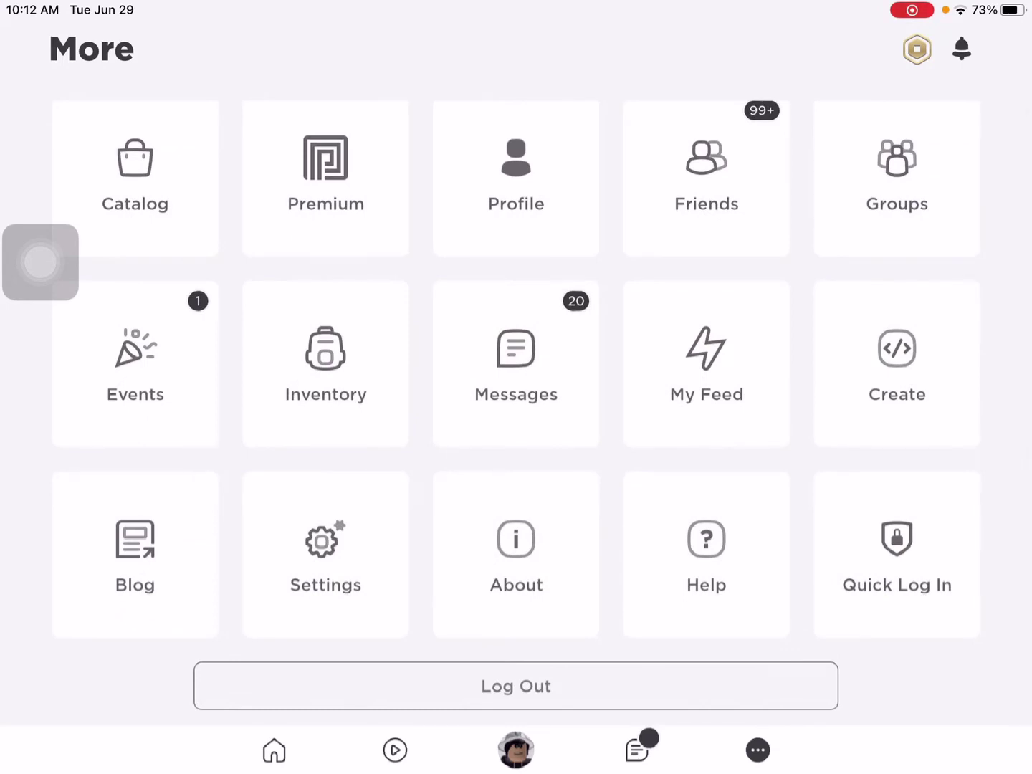
pyautogui.click(897, 365)
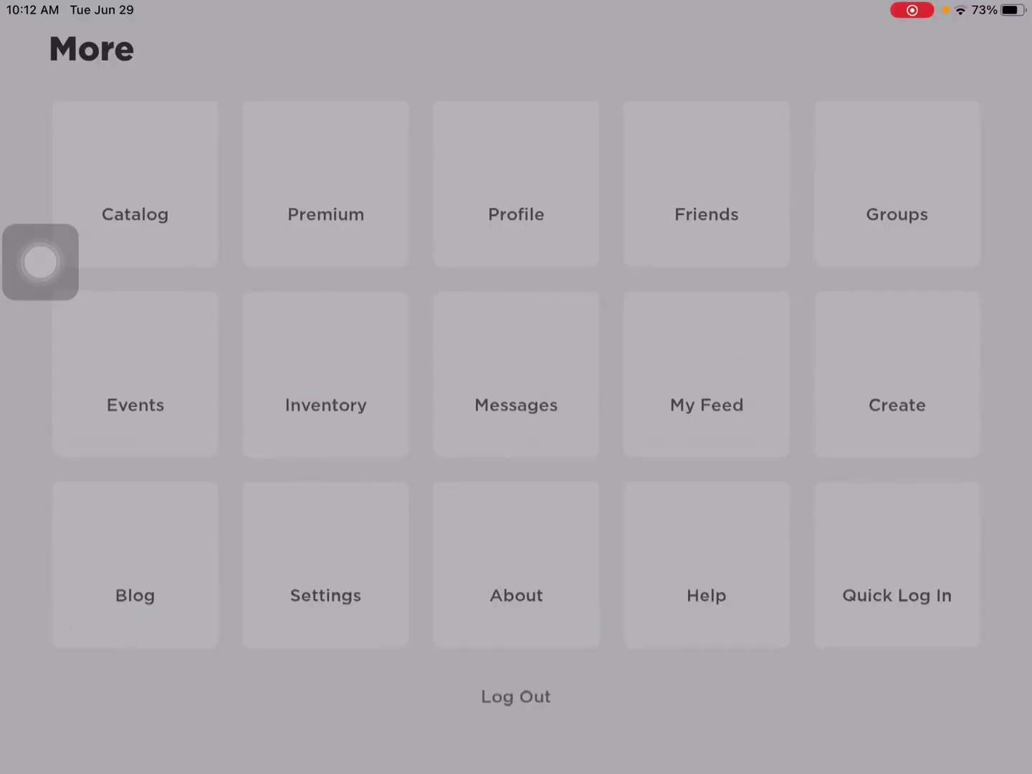
pyautogui.scroll(-2, 516, 288)
pyautogui.scroll(3, 325, 215)
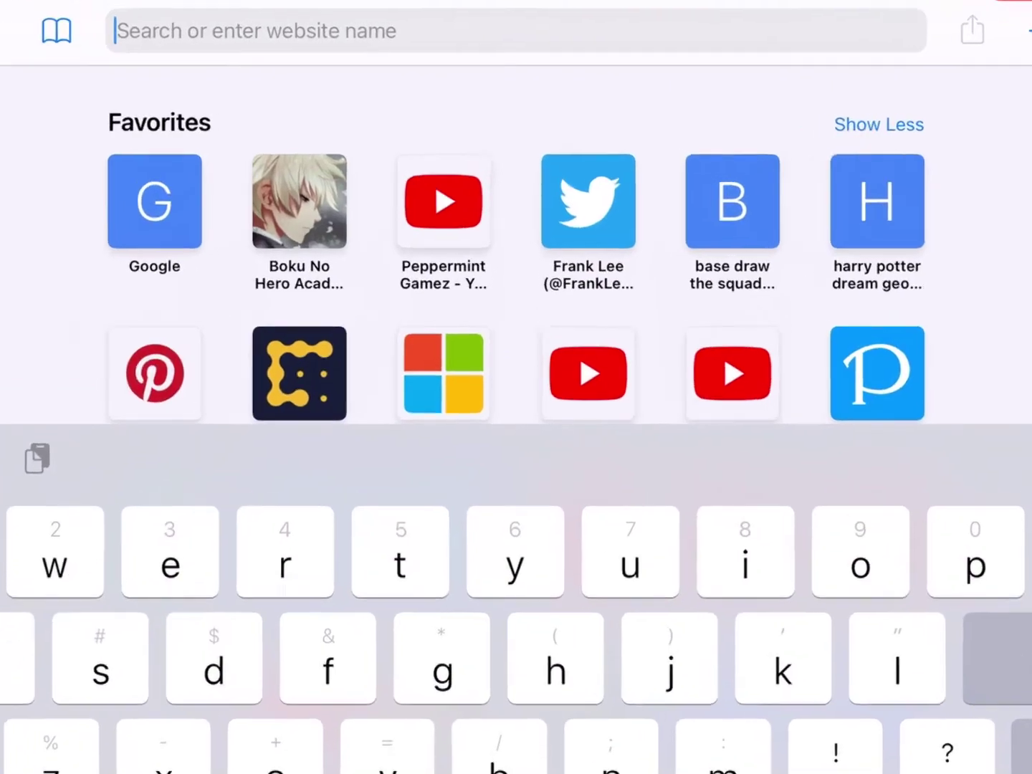
# Step: Search Google for 'how to got display names on roblox'
pyautogui.write('how')
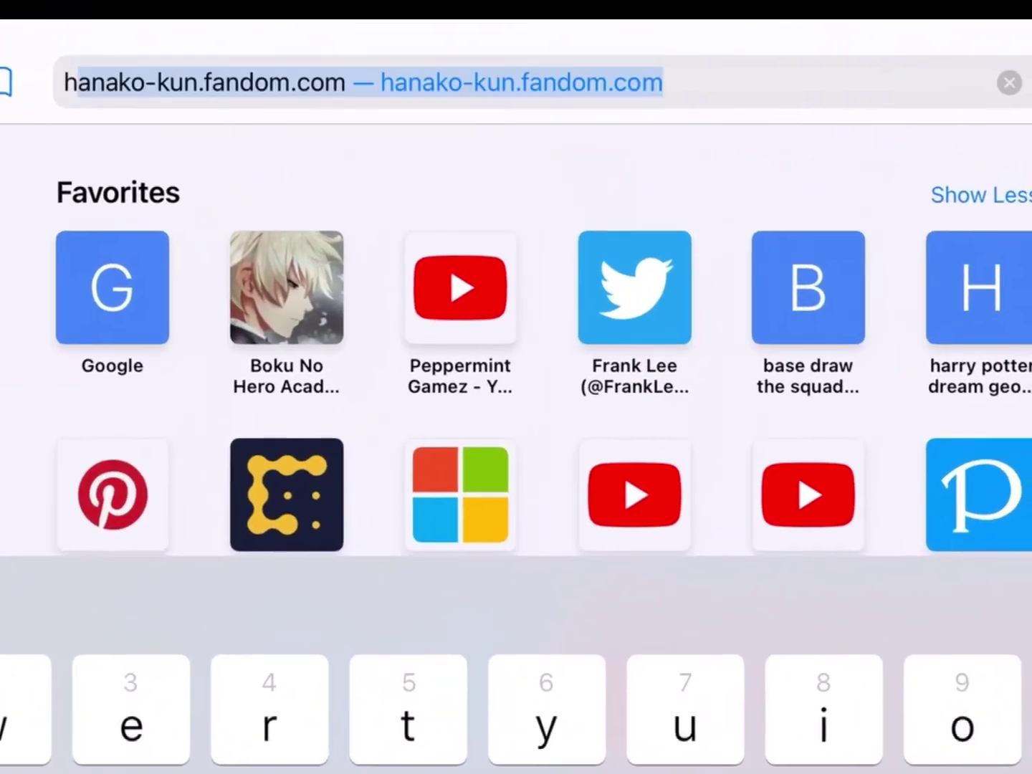
pyautogui.write(' to ')
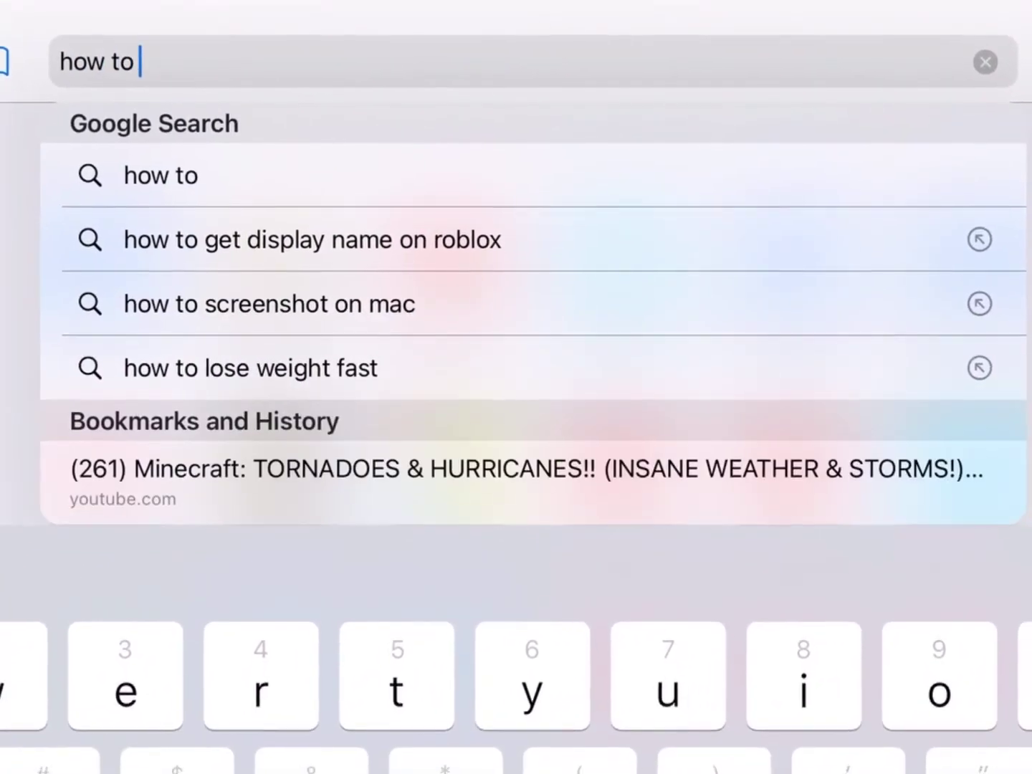
pyautogui.write('got di')
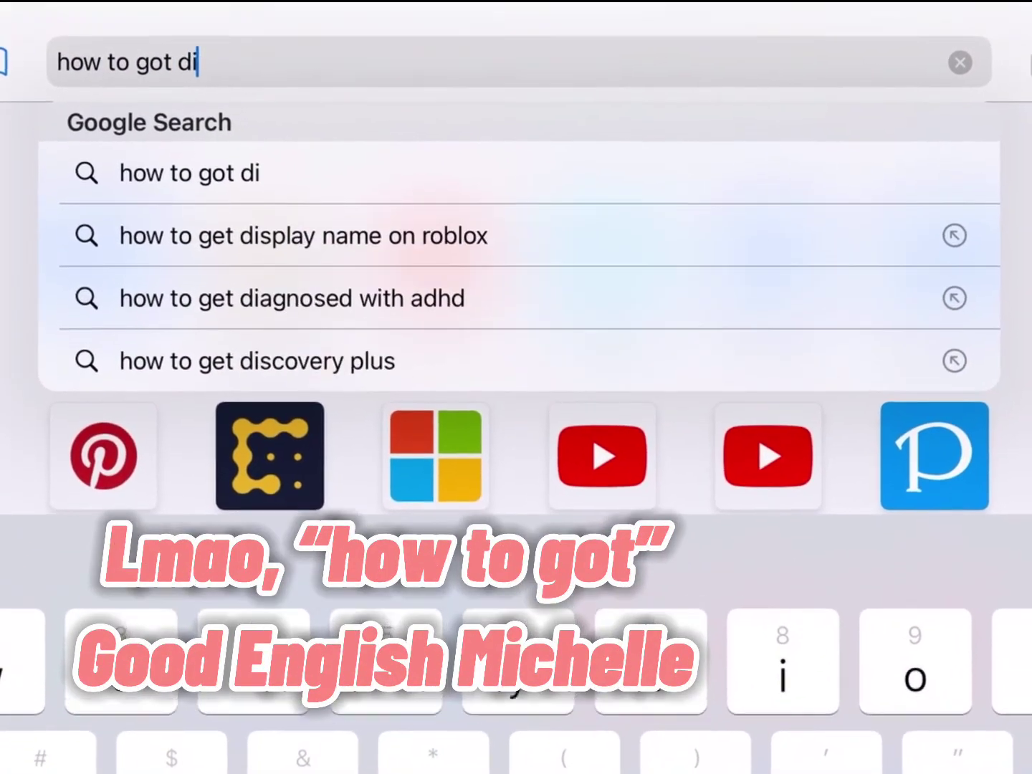
pyautogui.write('splay ')
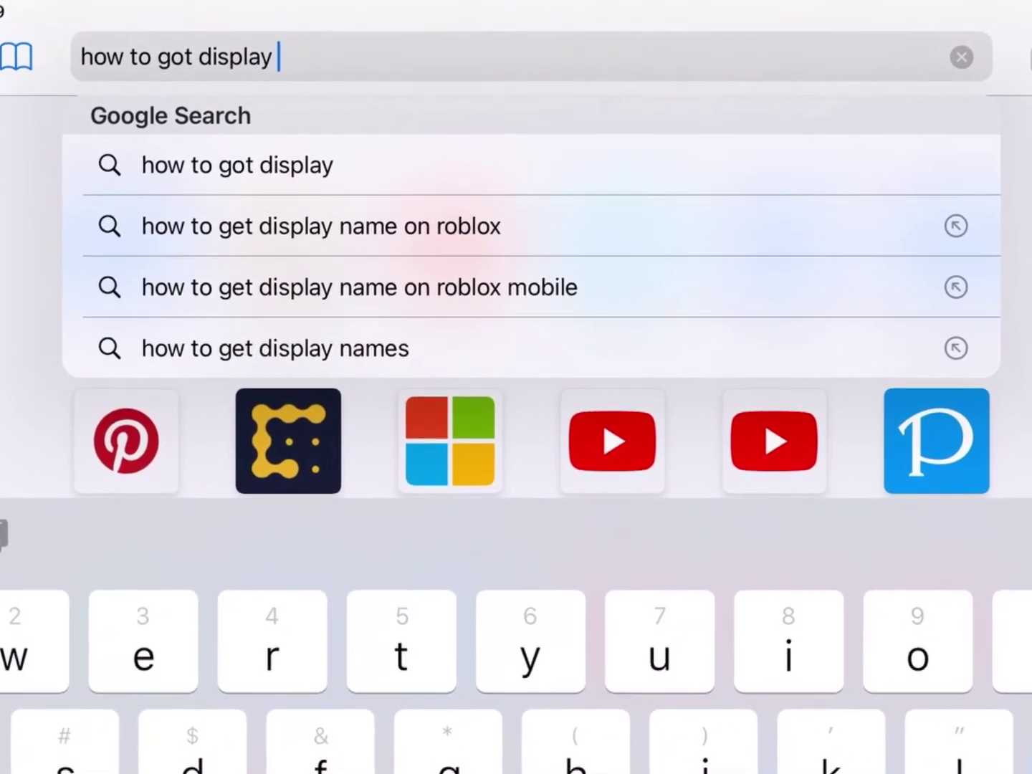
pyautogui.write('names ')
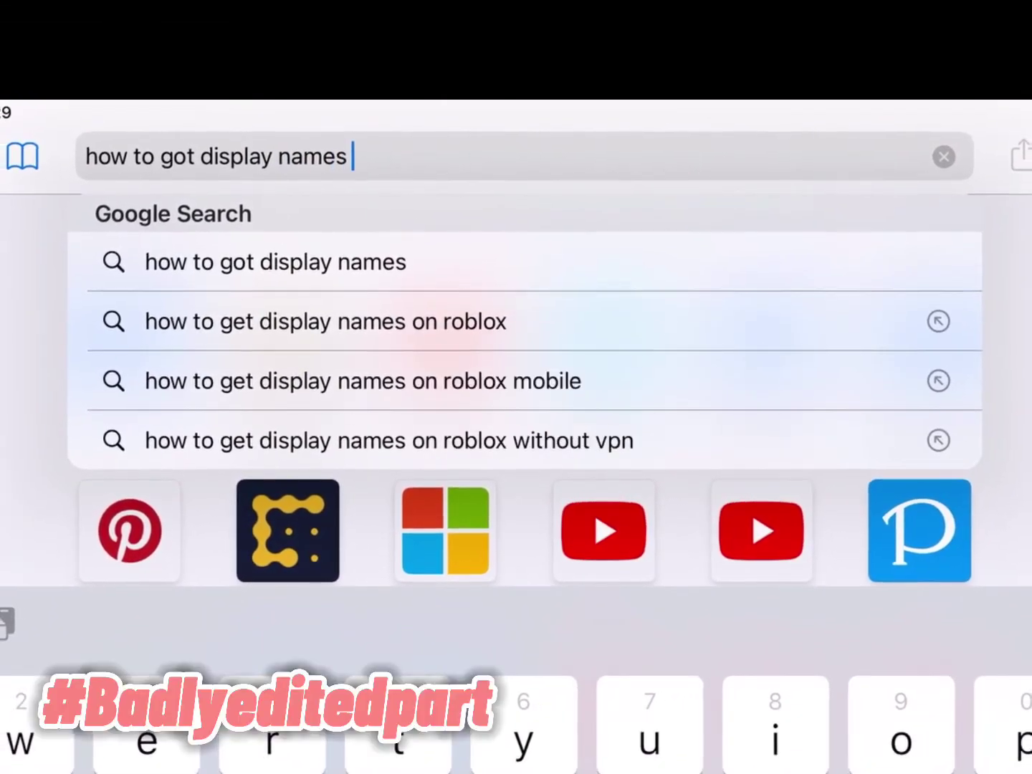
pyautogui.write('on ro')
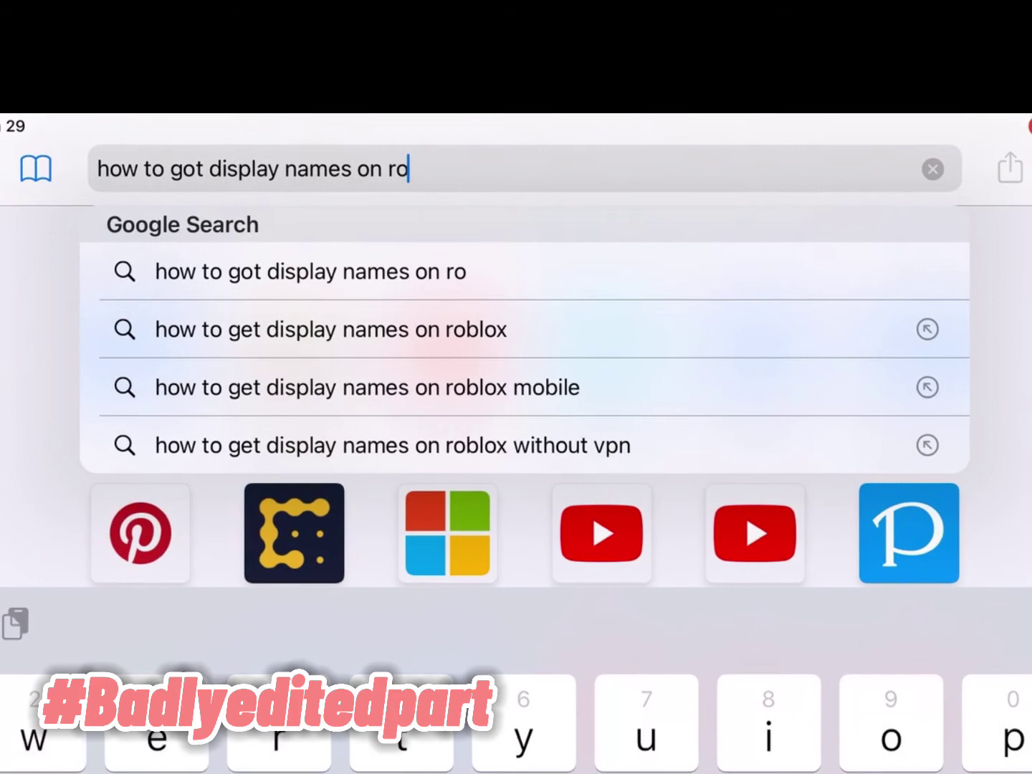
pyautogui.write('blox')
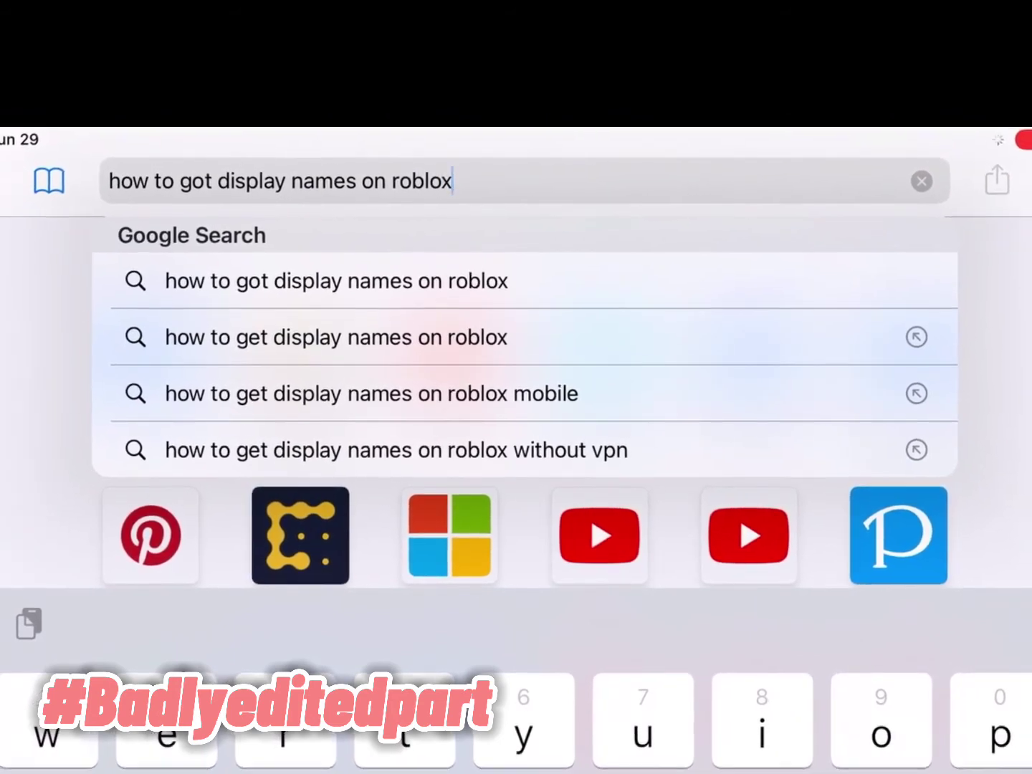
pyautogui.press('Return')
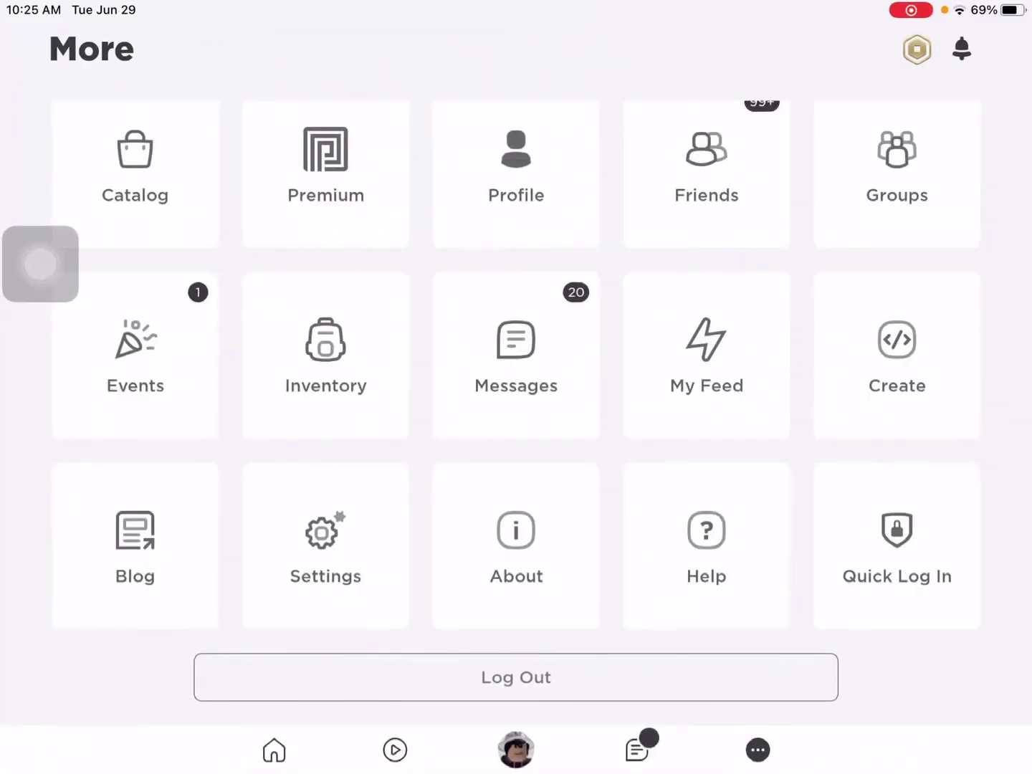
# Step: Open Account Info, edit the Display Name via the pencil icon, and erase the old name
pyautogui.click(326, 546)
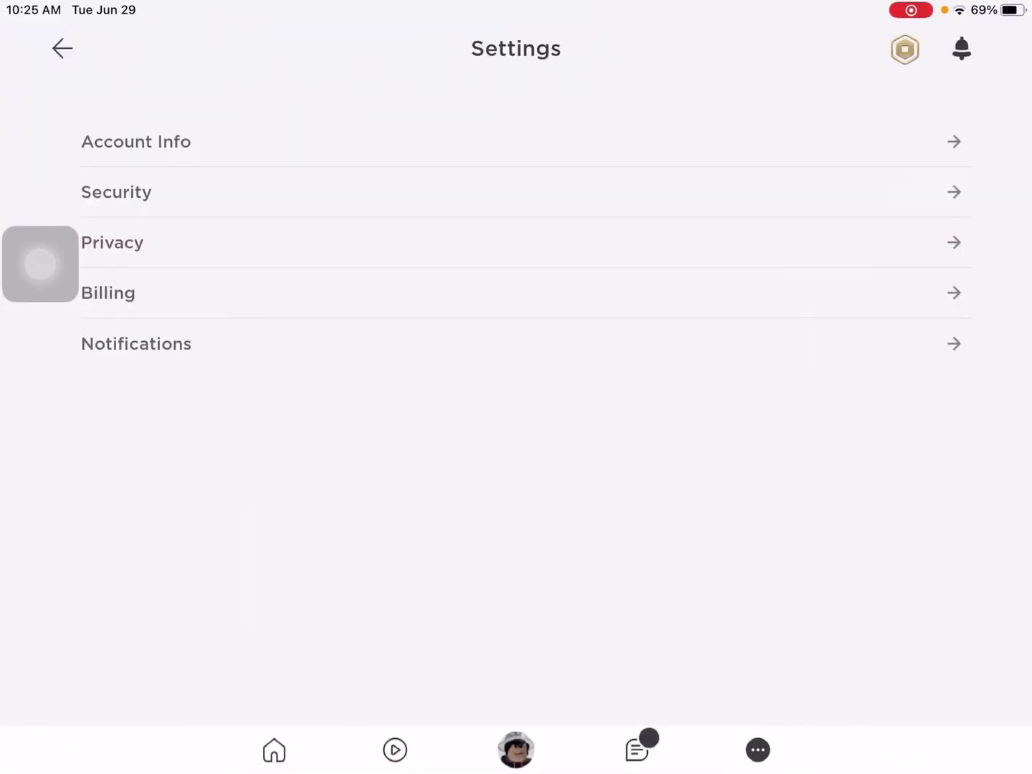
pyautogui.click(136, 141)
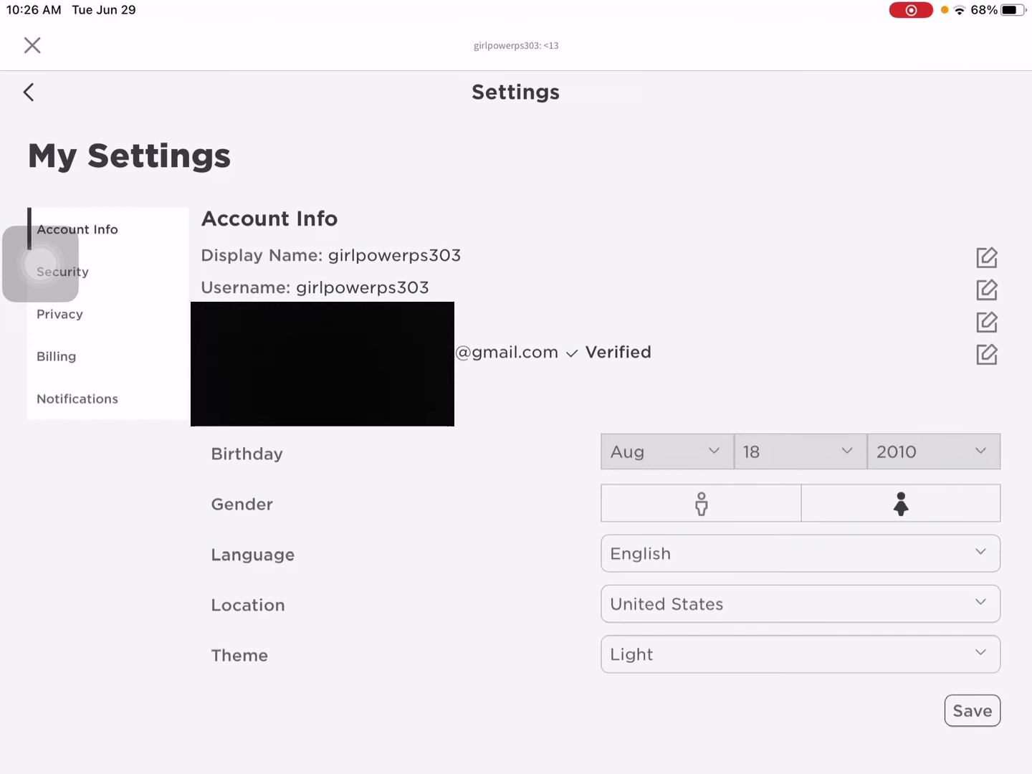
pyautogui.click(986, 256)
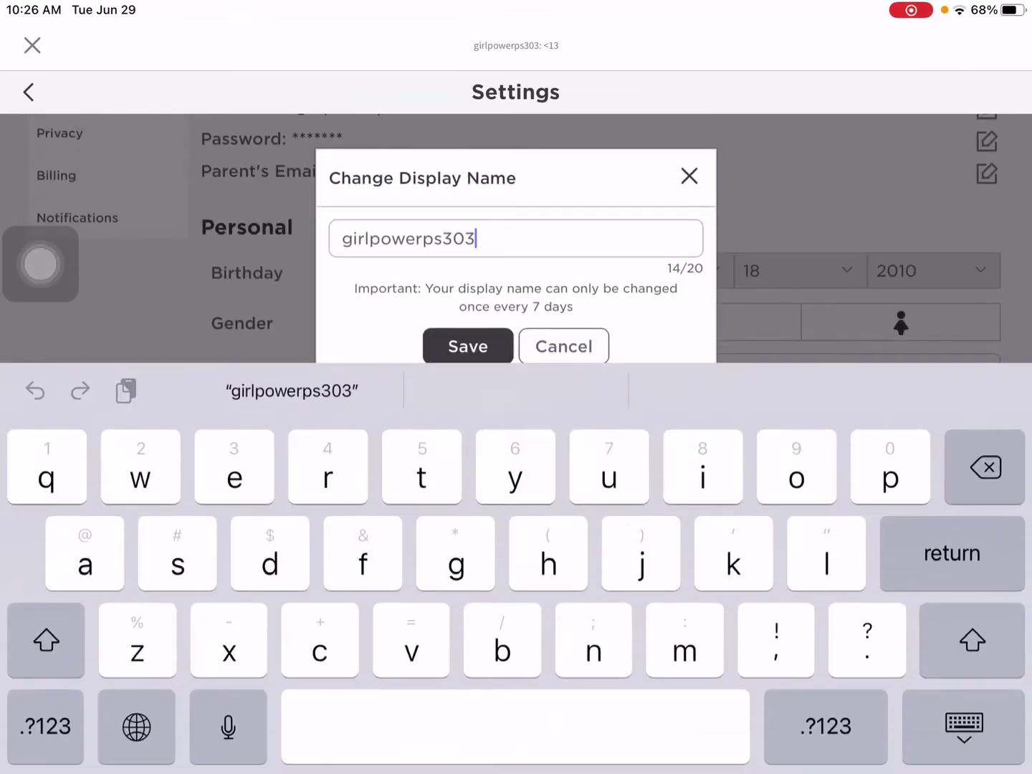
pyautogui.click(985, 468)
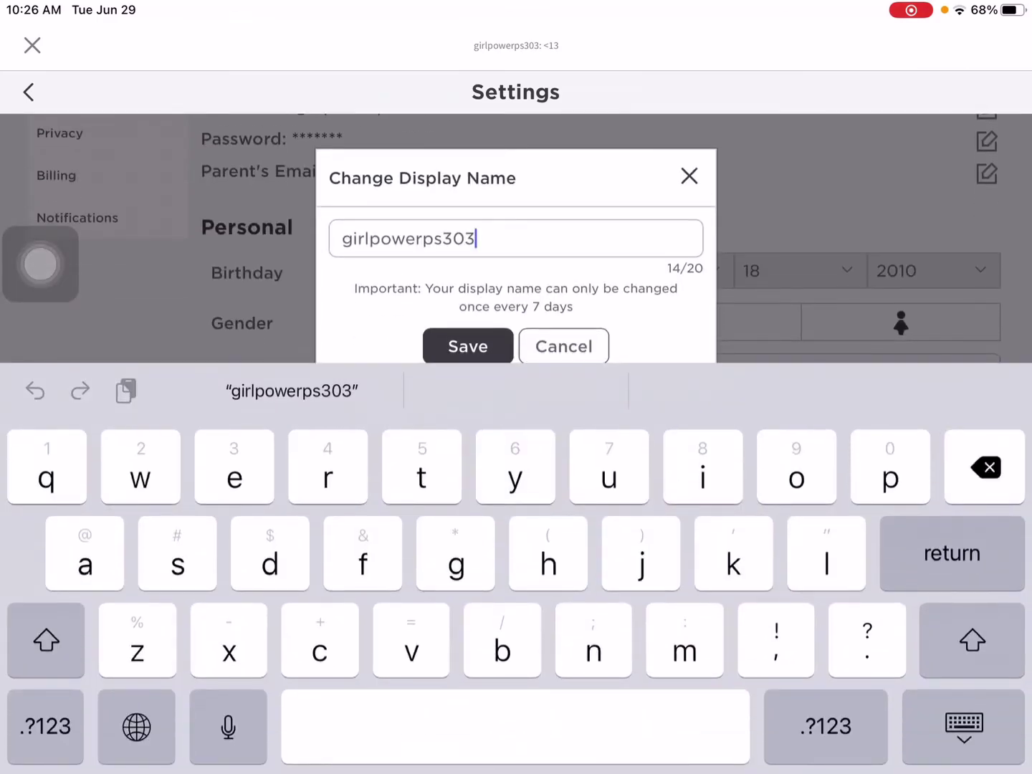
pyautogui.press('BackSpace')
pyautogui.press('BackSpace')
pyautogui.press('BackSpace')
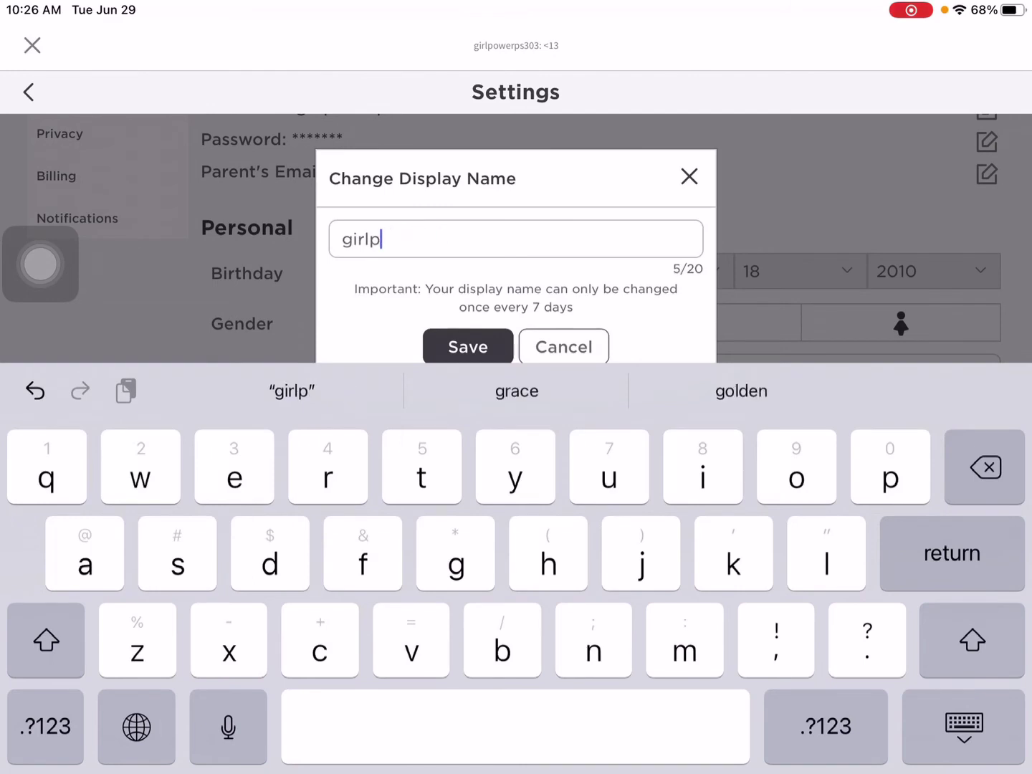
pyautogui.press('BackSpace')
pyautogui.press('BackSpace')
pyautogui.press('BackSpace')
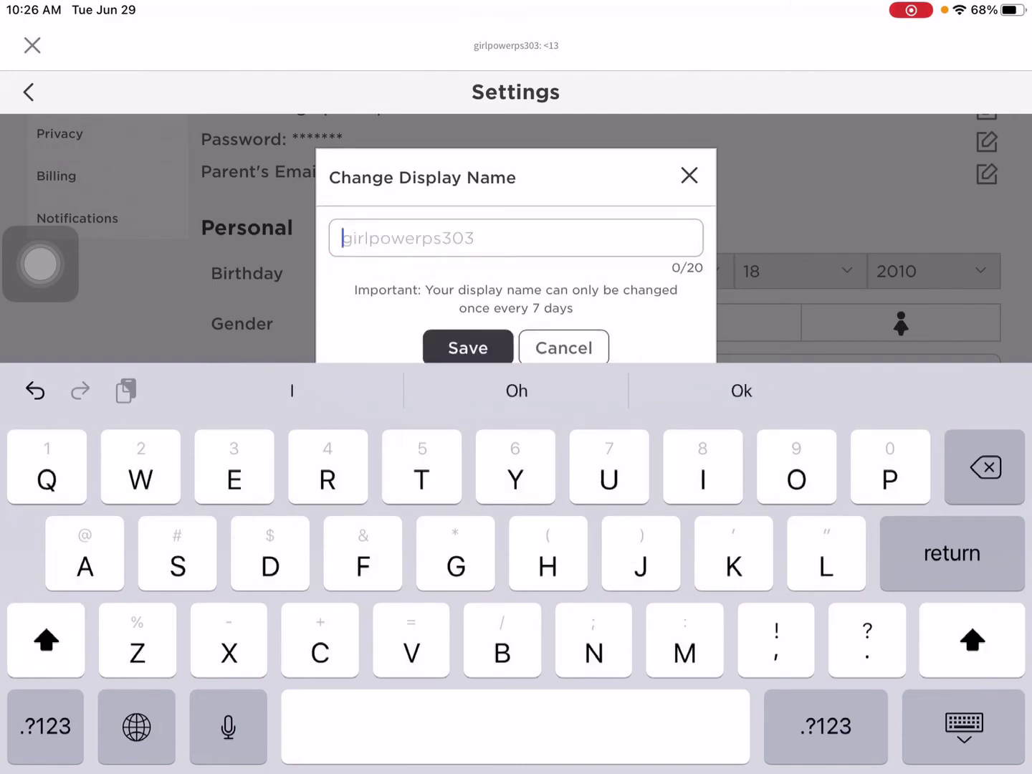